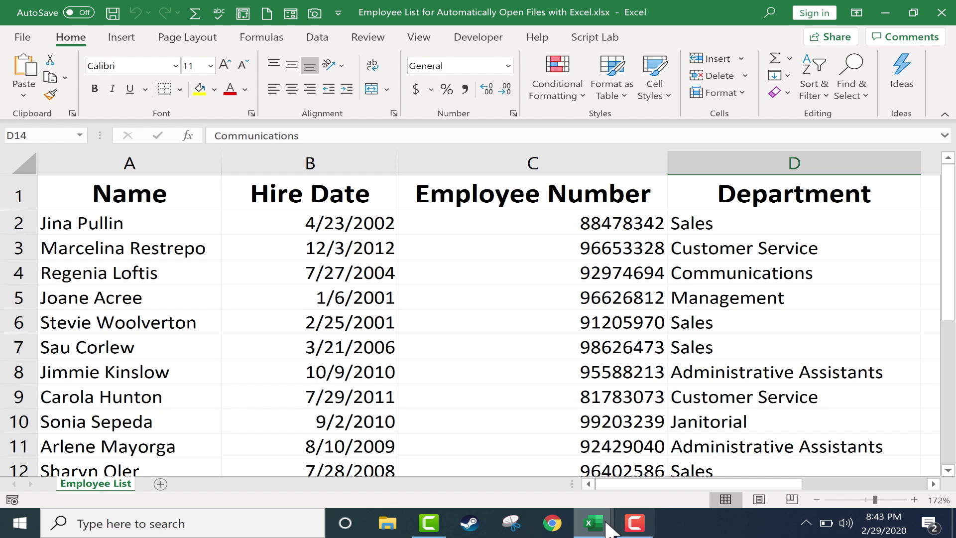
Step: Cycle through the Health Tracker, Employee List and Contacts List workbooks, then minimize Contacts List and Employee List
click(730, 454)
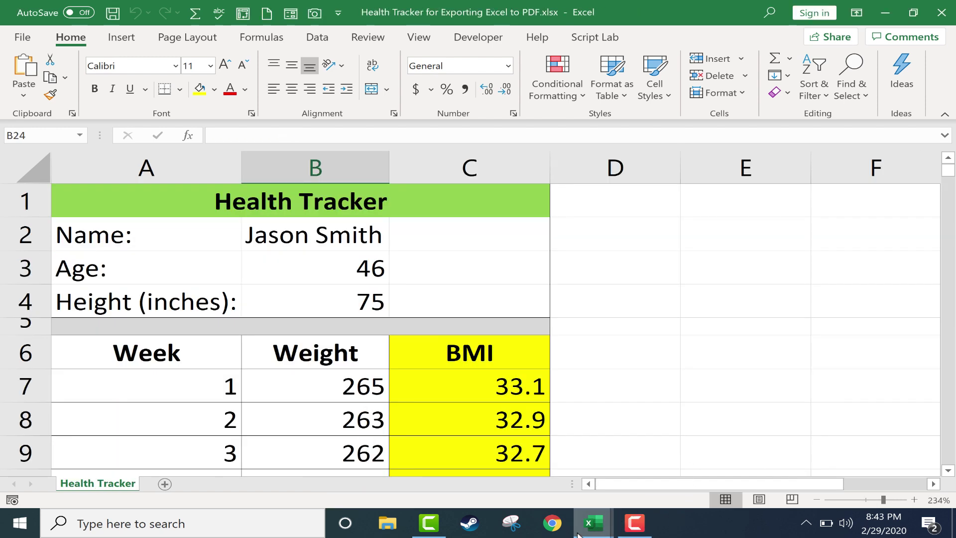
mouse_move(589, 525)
click(577, 458)
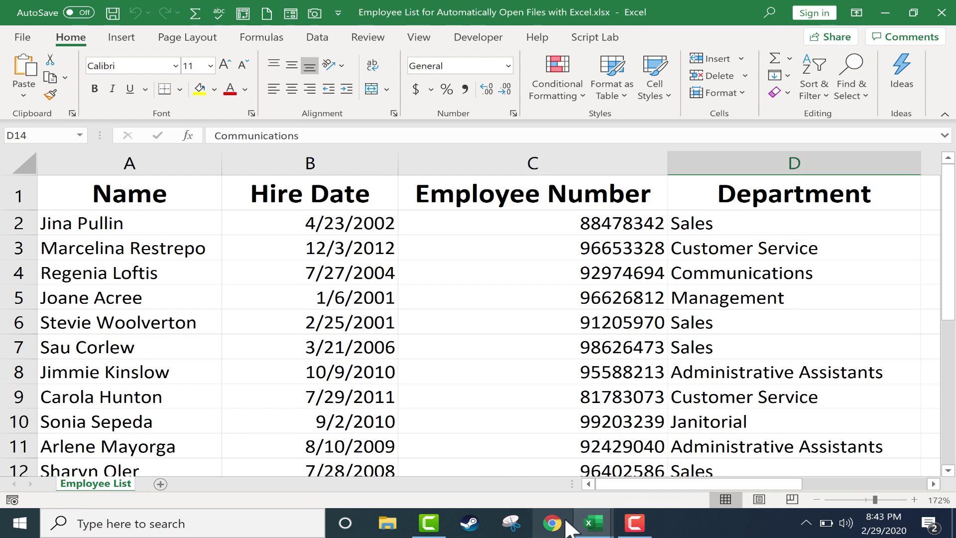
click(432, 453)
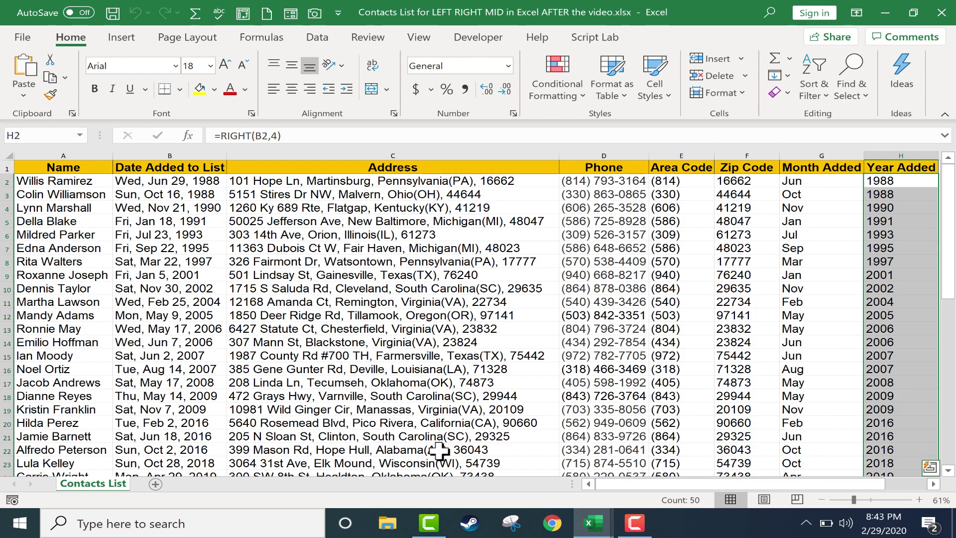
click(886, 8)
click(885, 9)
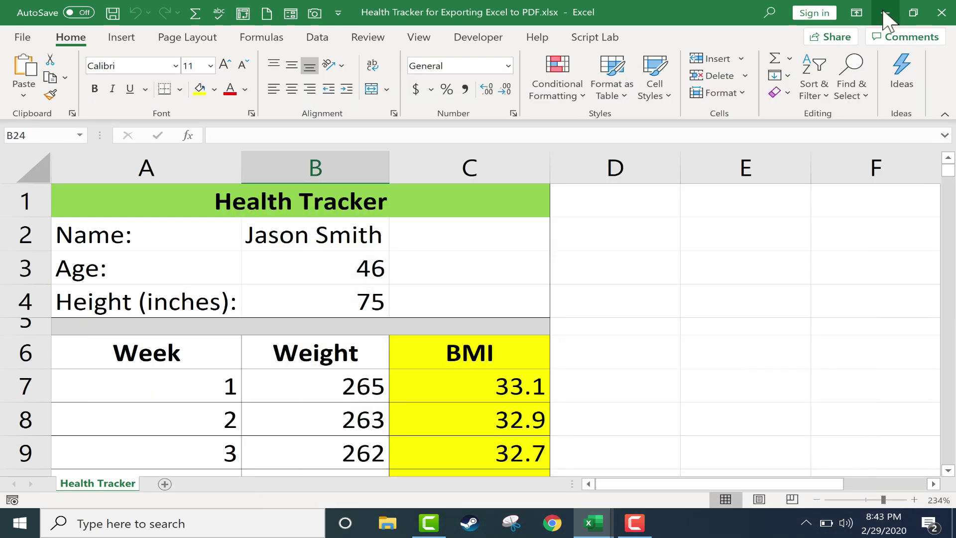
Step: Minimize Health Tracker and create a new desktop folder named Important Excel Files
click(885, 12)
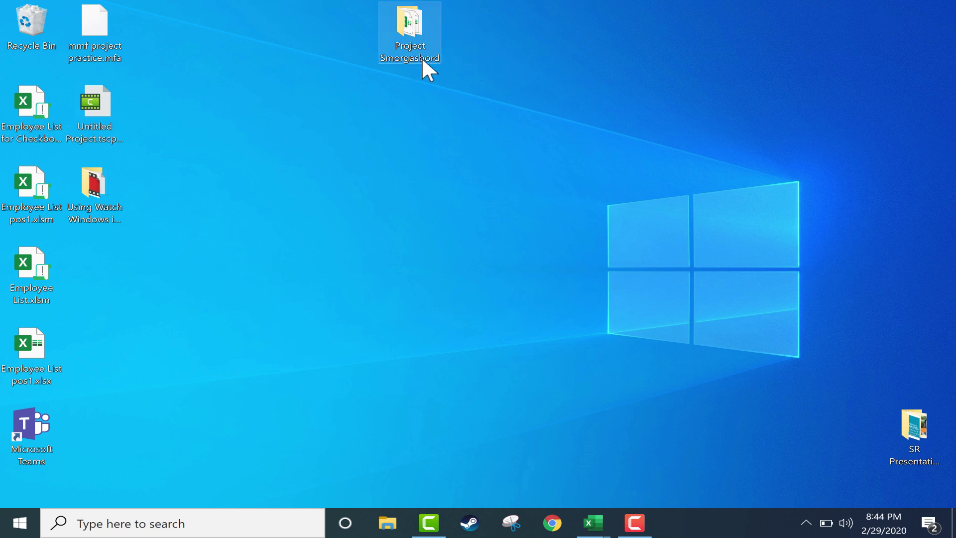
right_click(533, 41)
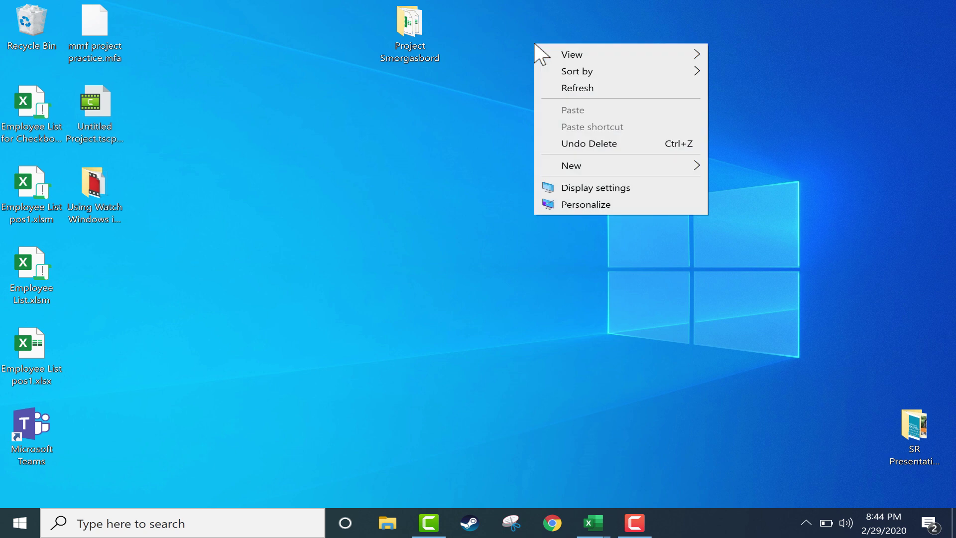
mouse_move(583, 161)
right_click(495, 23)
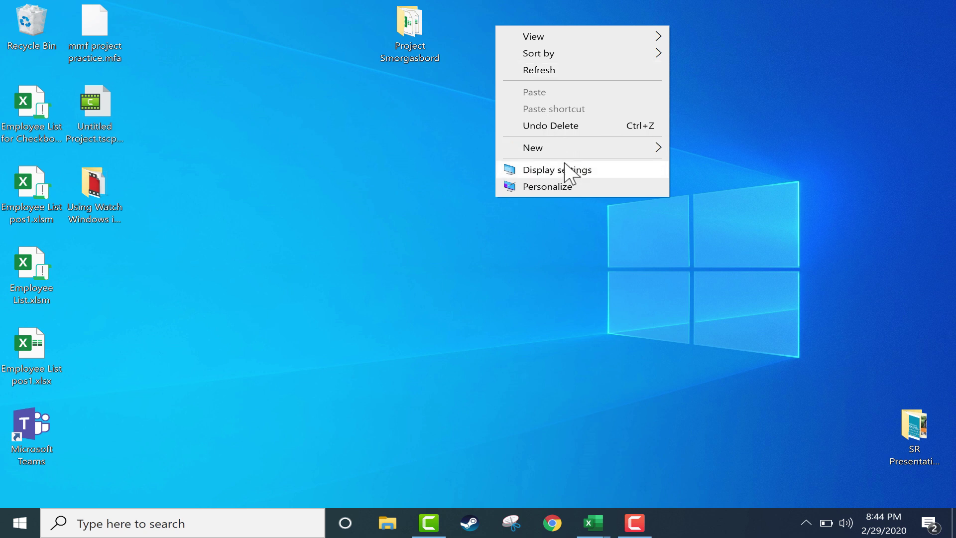
mouse_move(553, 149)
click(724, 149)
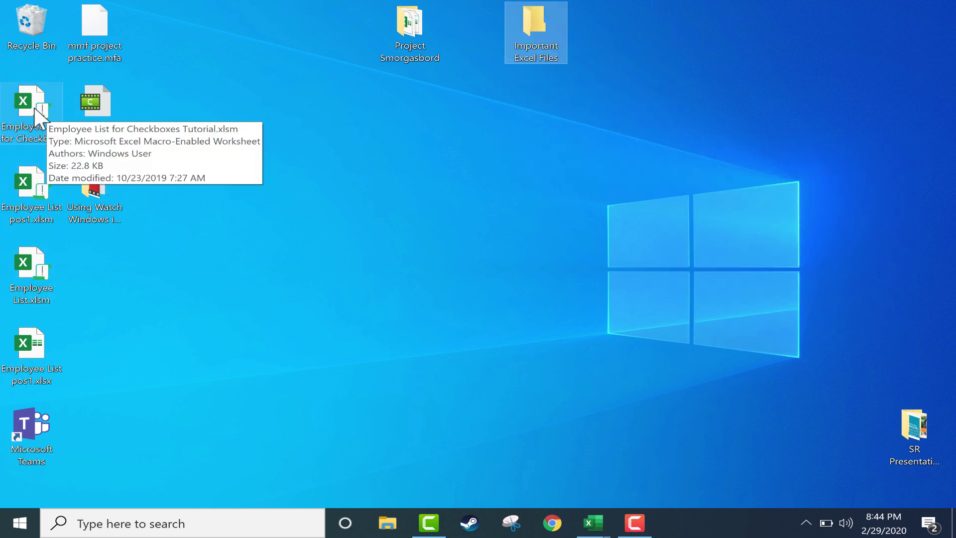
Step: Move the three Employee List workbooks into the Important Excel Files folder
drag(35, 106, 536, 26)
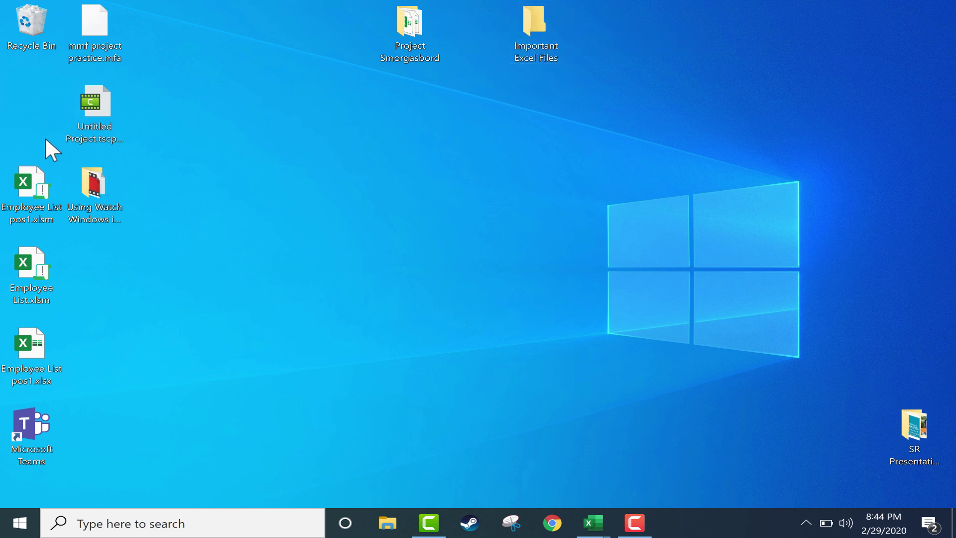
drag(40, 194, 111, 196)
drag(10, 269, 526, 32)
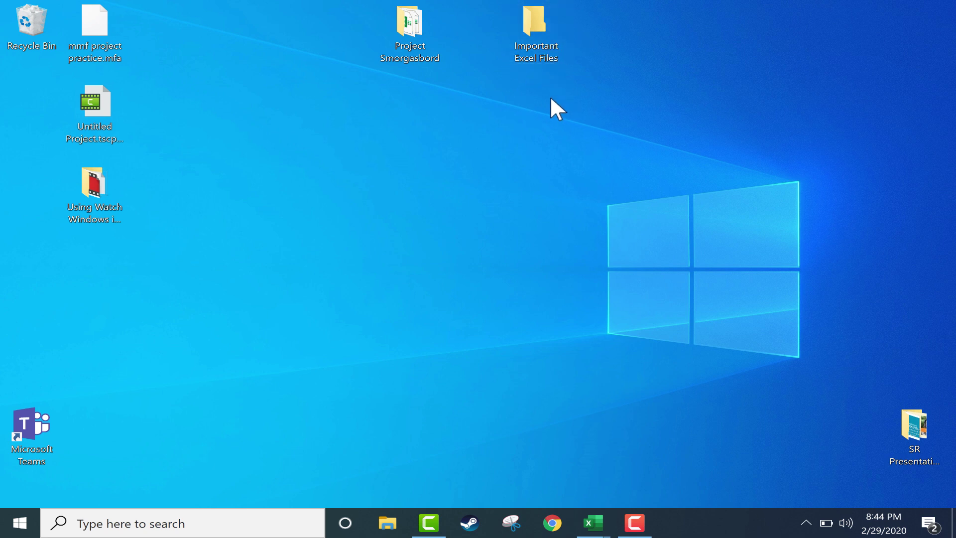
Step: Move Employee List.xlsm from Important Excel Files back onto the desktop and close the folder
double_click(540, 45)
drag(305, 189, 11, 294)
key(alt+F4)
Step: Create a shortcut to Employee List.xlsm and put it in Important Excel Files
right_click(37, 265)
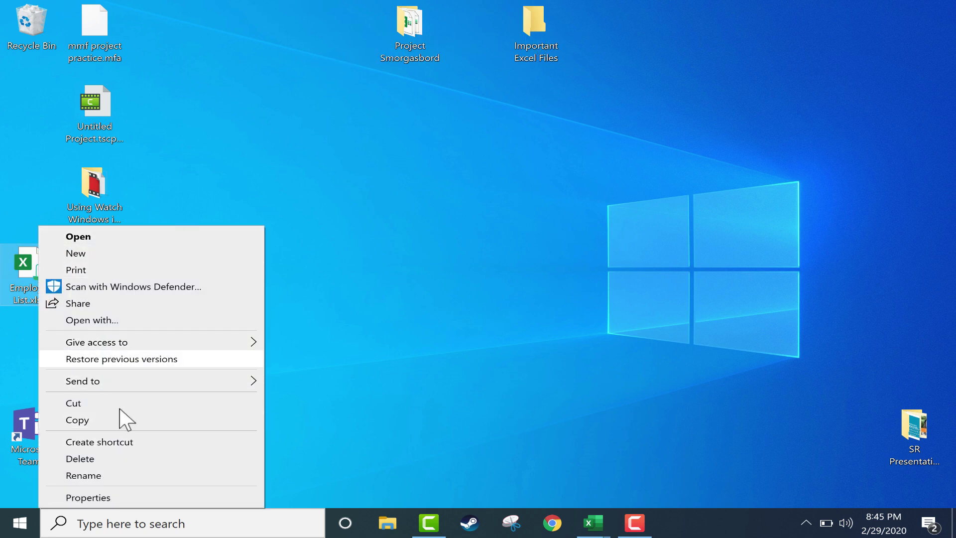
click(140, 443)
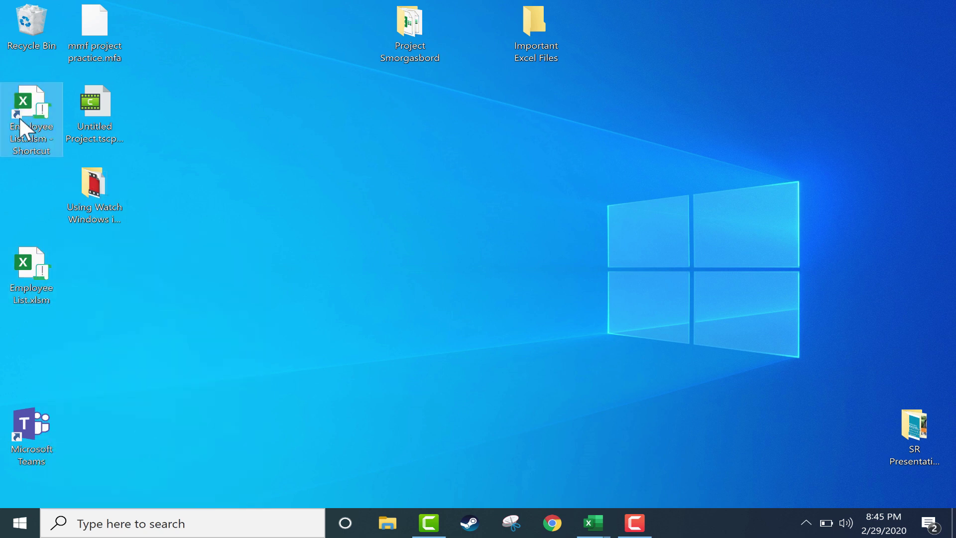
drag(18, 123, 531, 16)
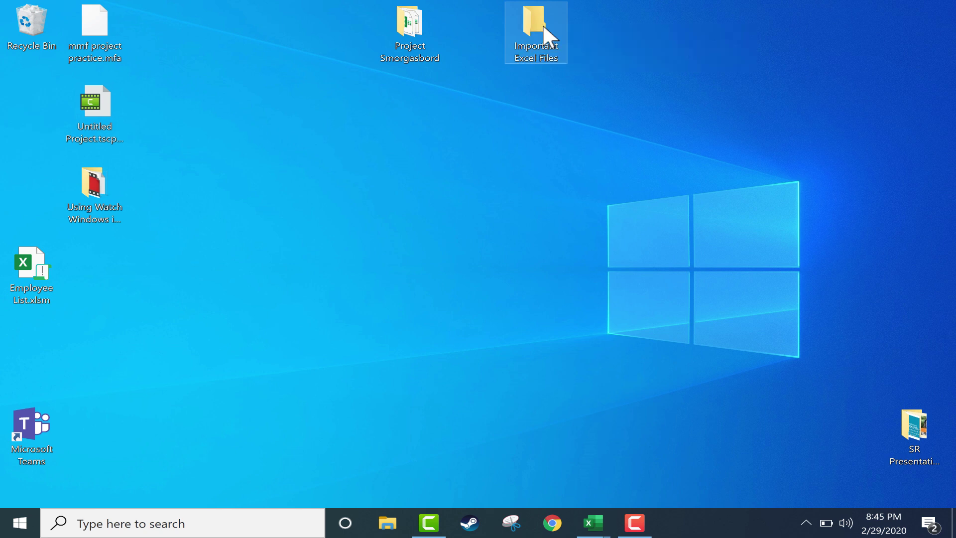
double_click(543, 27)
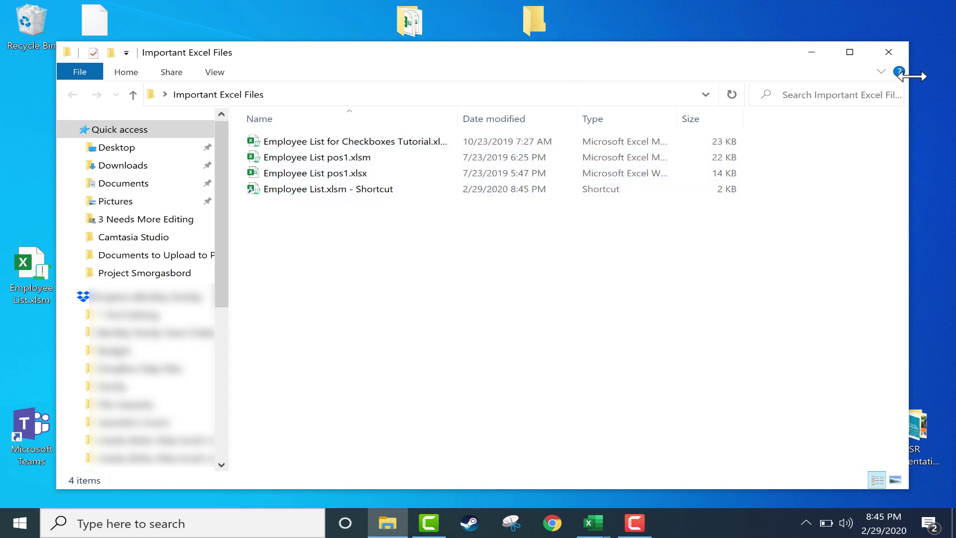
click(888, 52)
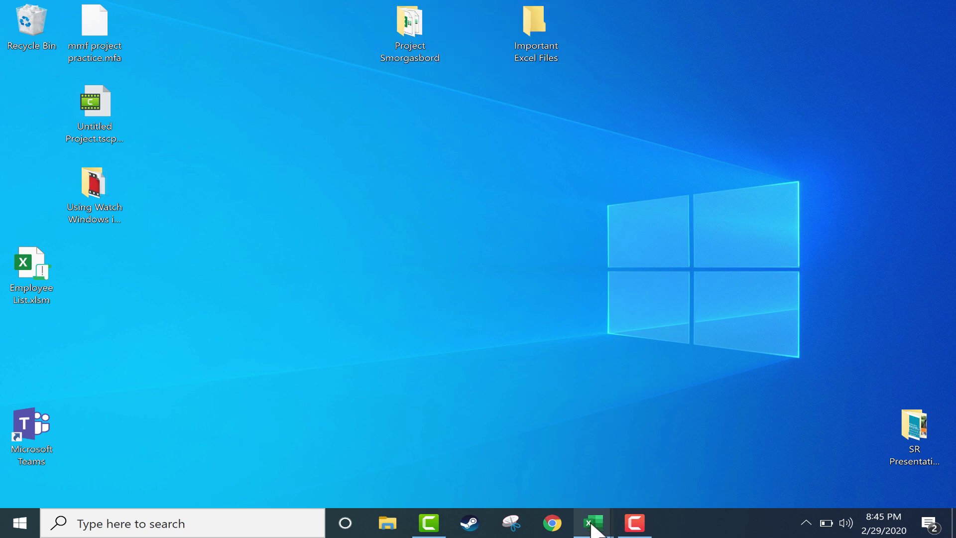
Step: From the Contacts List workbook, open Excel Options' Advanced page and scroll to the 'At startup, open all files in' box
mouse_move(595, 529)
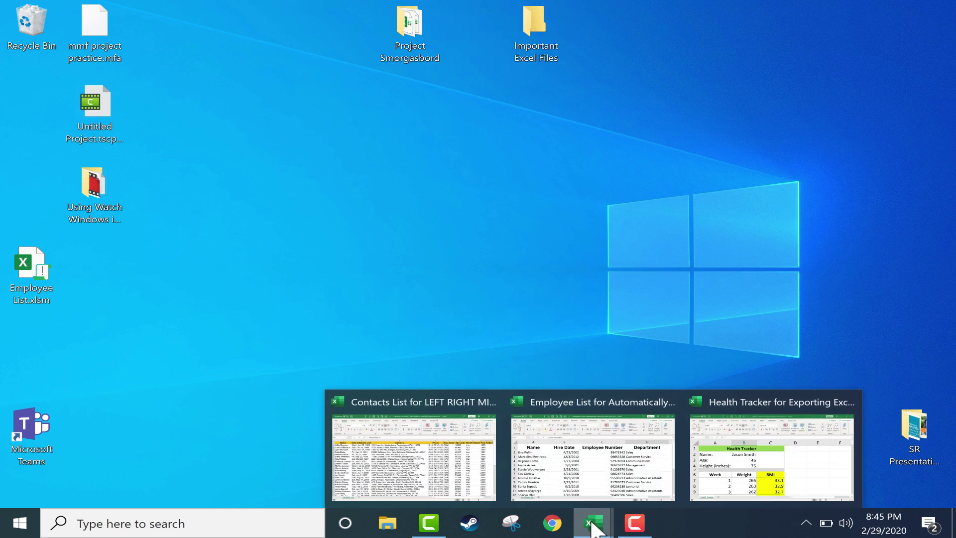
click(463, 473)
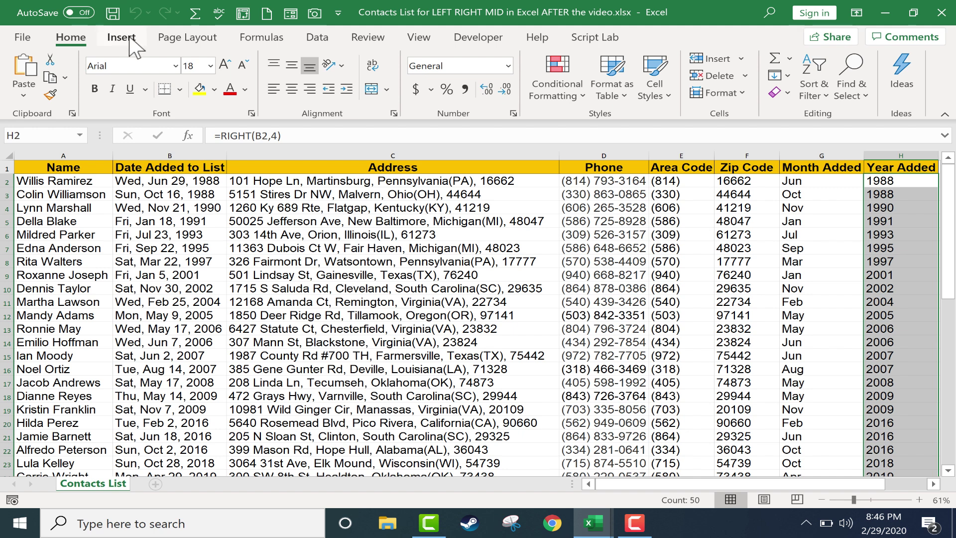
click(22, 37)
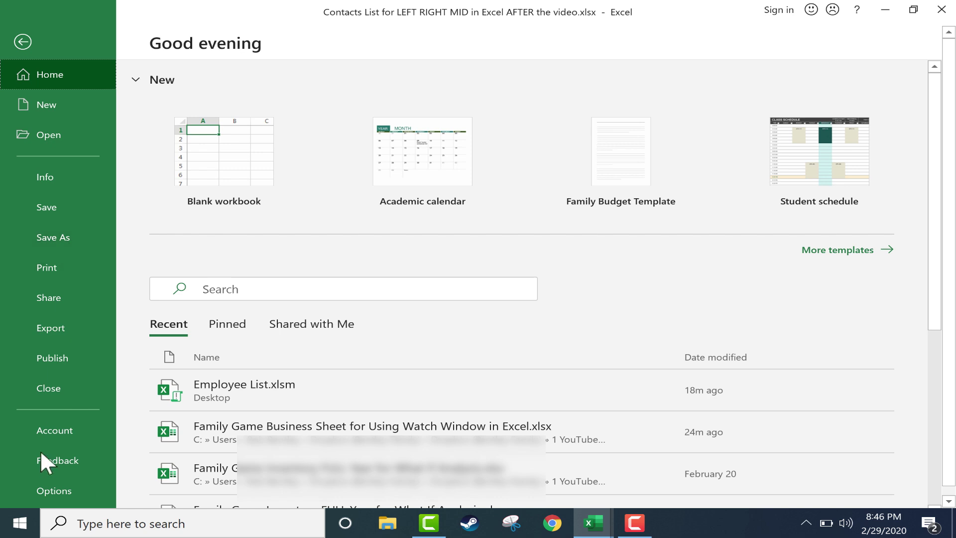
click(44, 491)
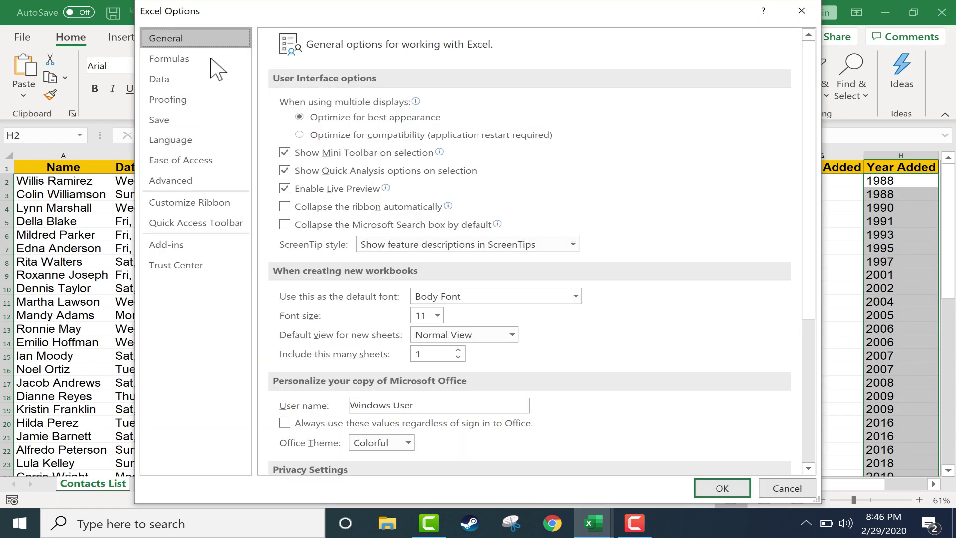
click(185, 187)
drag(803, 90, 773, 488)
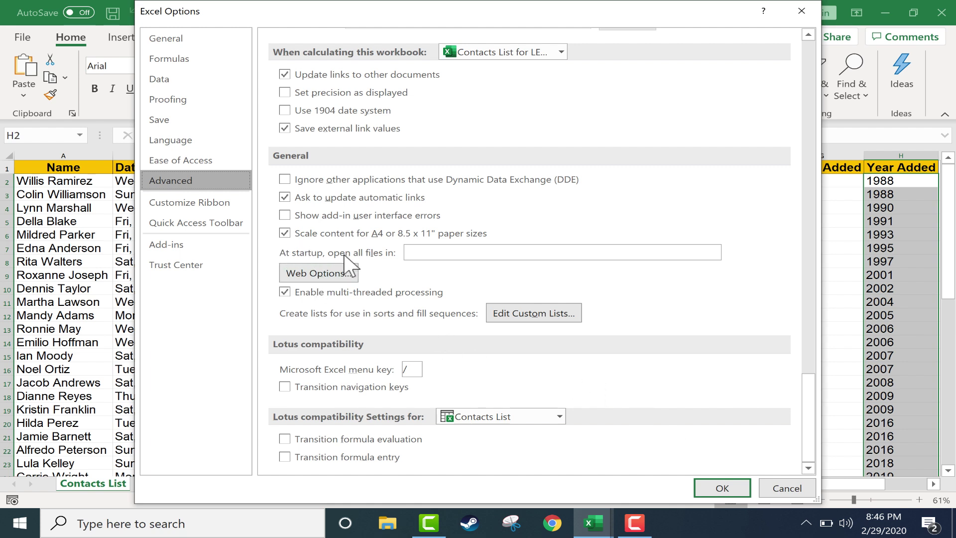
Step: Paste the desktop's Project Smorgasbord folder path into 'At startup, open all files in'
click(438, 252)
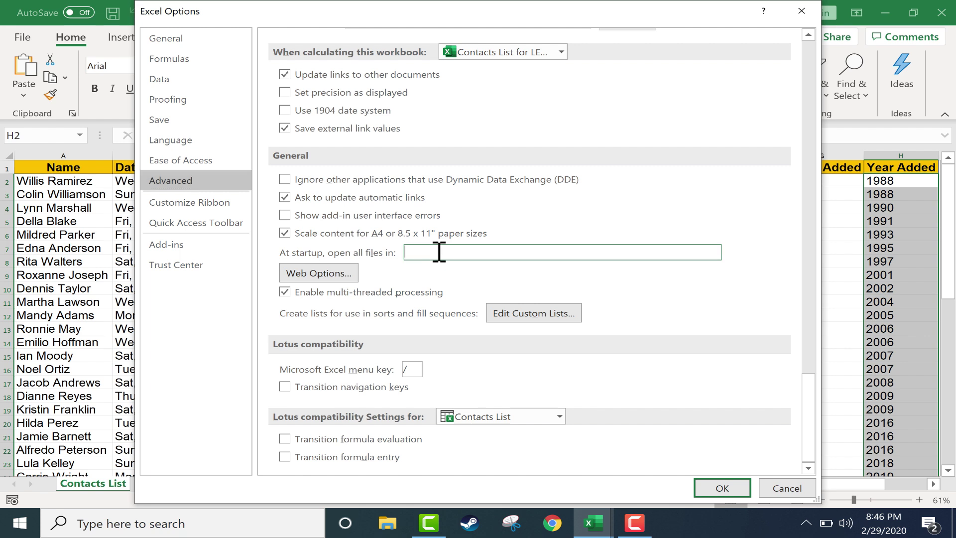
key(ctrl+v)
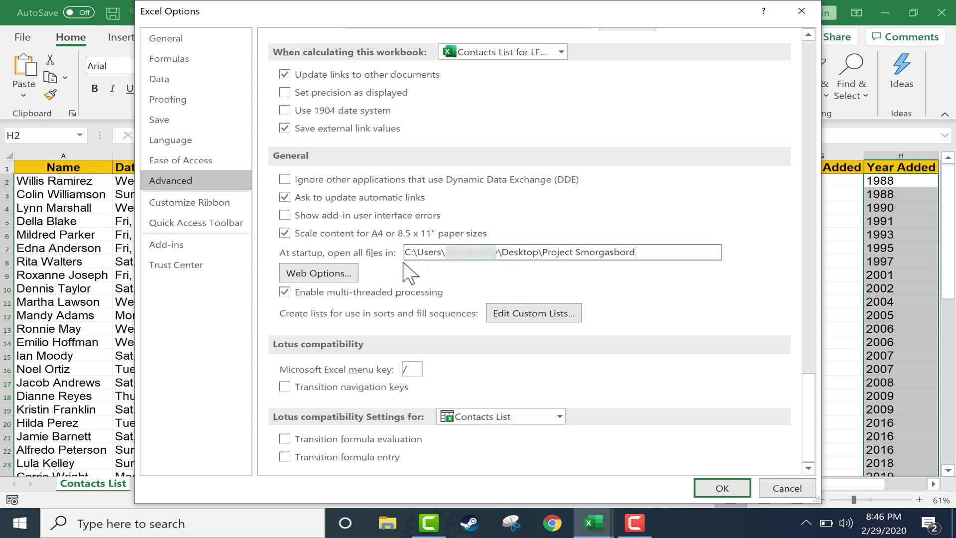
drag(398, 251, 410, 251)
drag(545, 252, 661, 251)
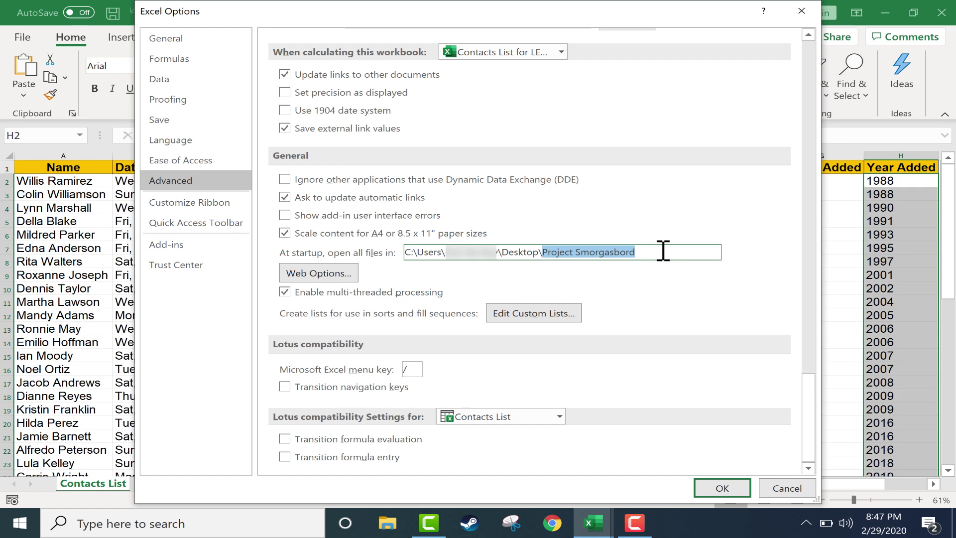
click(656, 252)
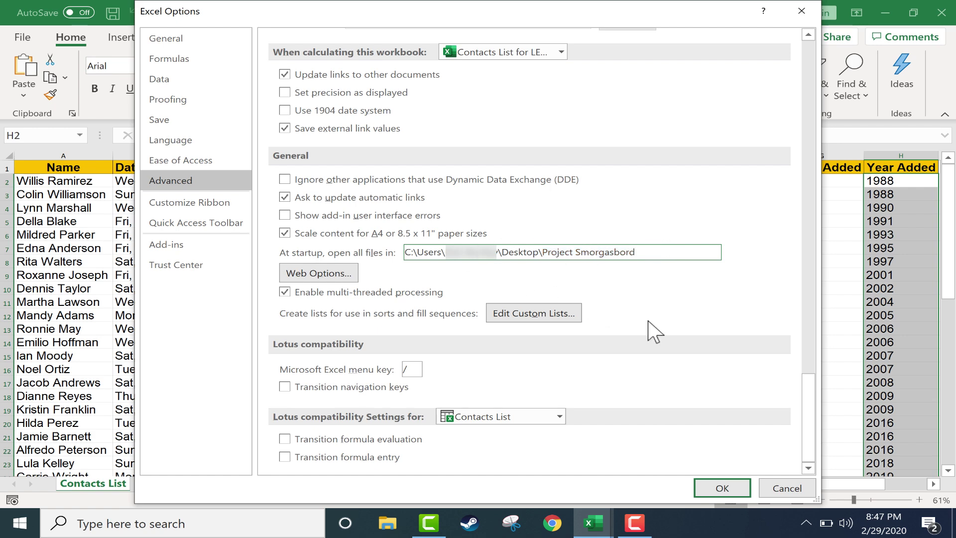
Step: Close Excel and relaunch it by searching 'excel' from the taskbar
click(715, 490)
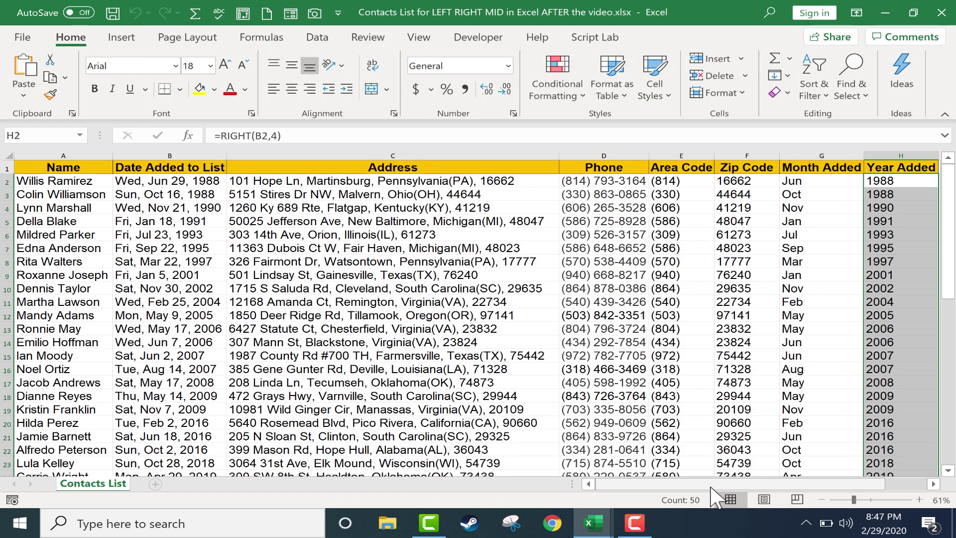
click(941, 14)
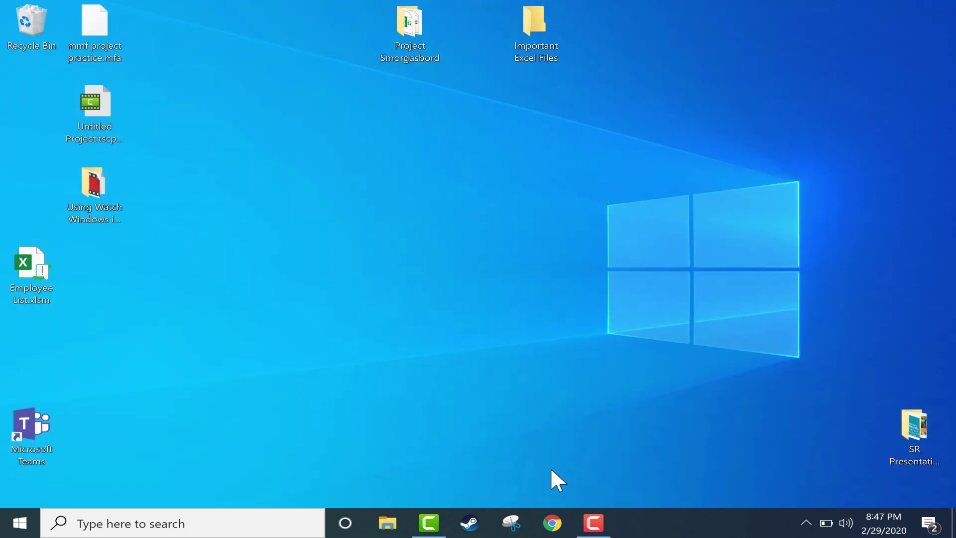
click(180, 522)
text(excel)
key(Return)
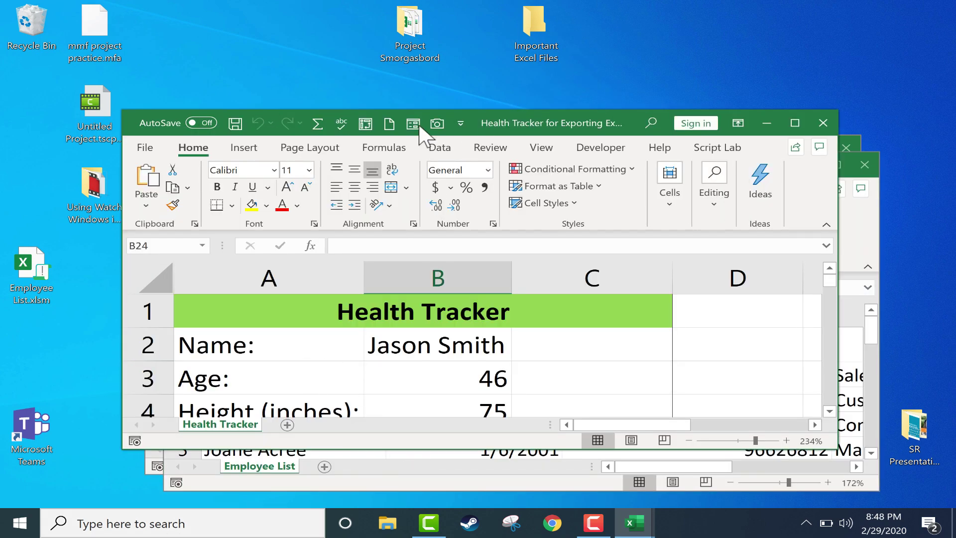
Step: Arrange the auto-opened workbook windows, close Contacts List, and maximize Health Tracker
mouse_move(402, 127)
mouse_down()
mouse_move(95, 108)
mouse_move(255, 155)
mouse_move(305, 83)
mouse_up()
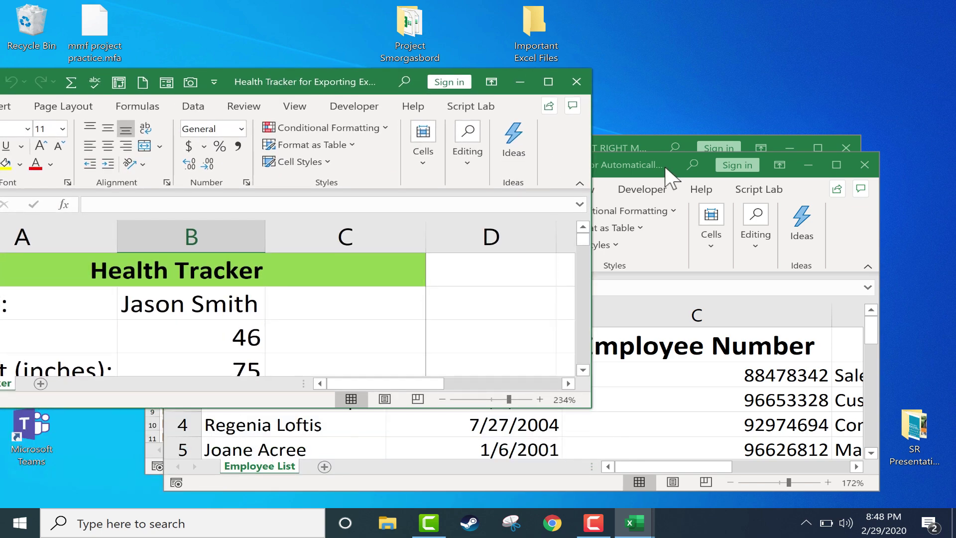
drag(665, 165, 741, 231)
drag(626, 149, 712, 37)
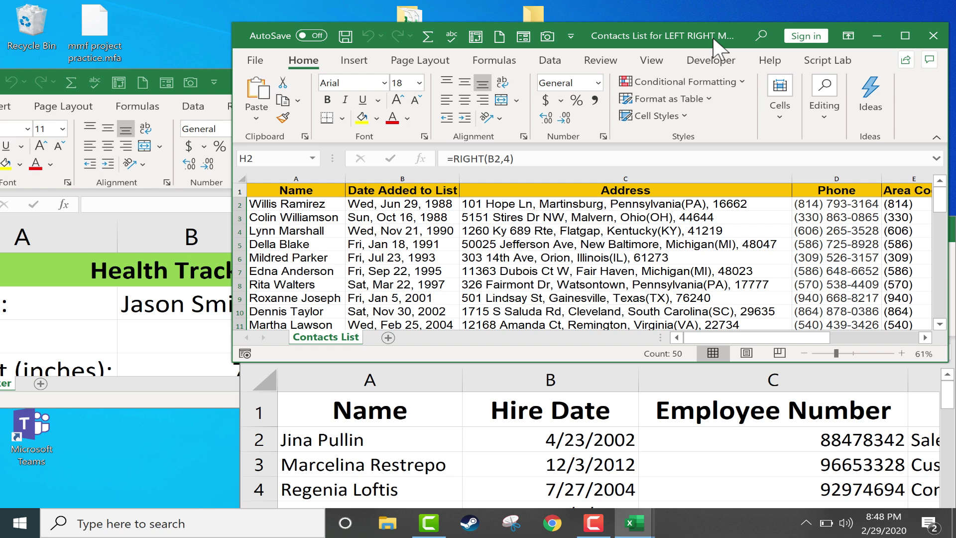
click(932, 36)
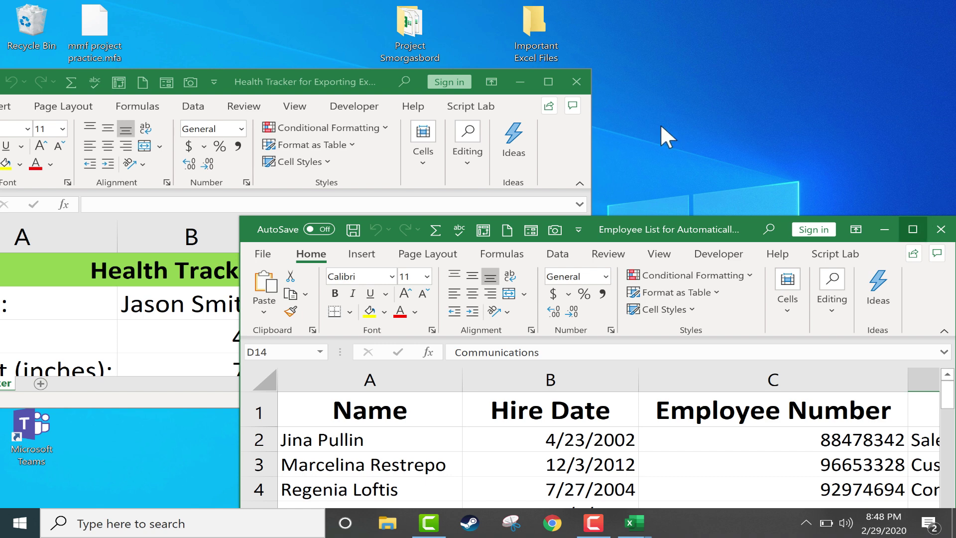
click(548, 81)
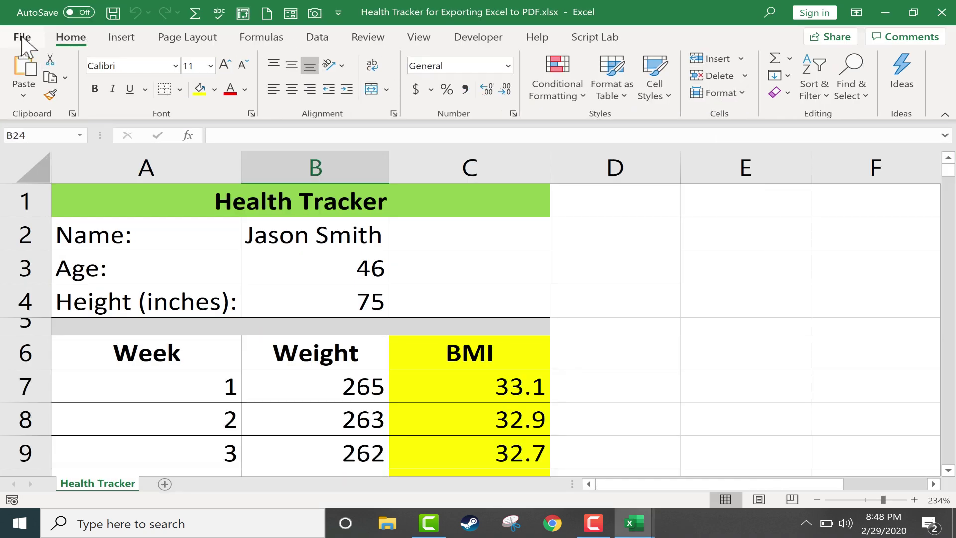
Step: Minimize Health Tracker and delete the Employee List.xlsm shortcut from Project Smorgasbord's Important Excel Files folder
click(879, 12)
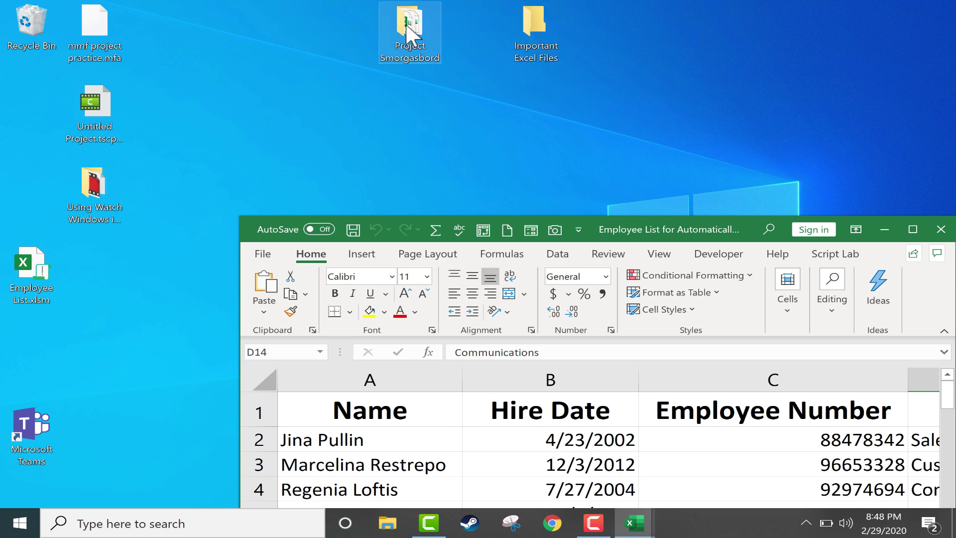
double_click(410, 26)
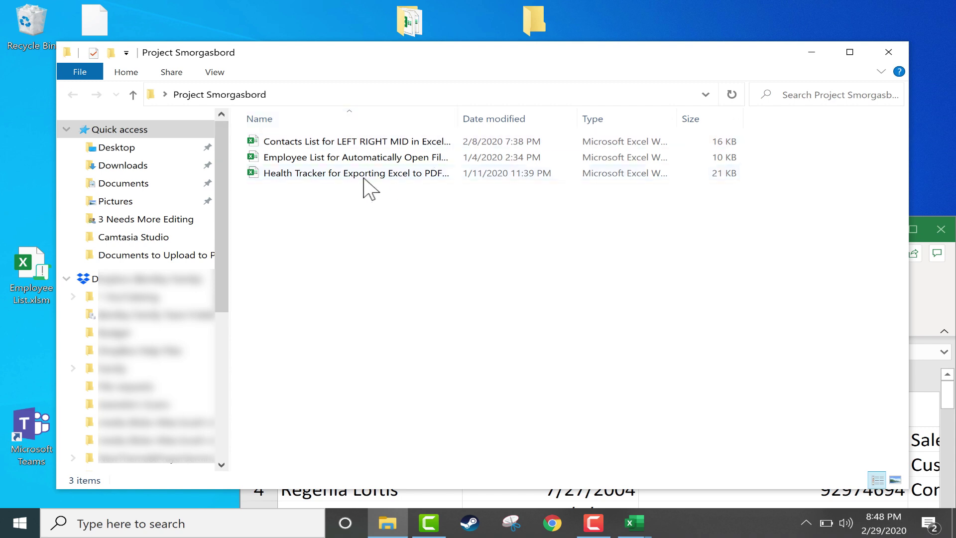
click(533, 22)
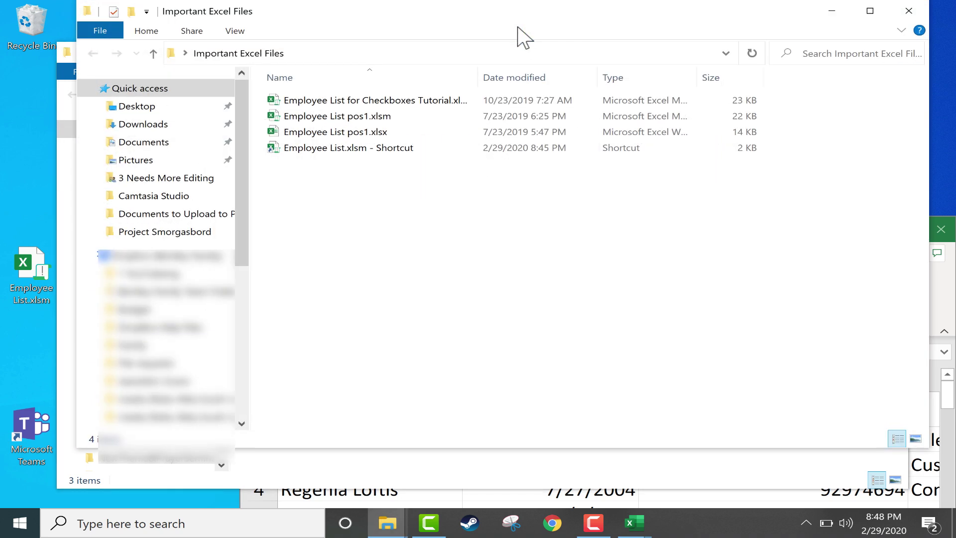
right_click(334, 149)
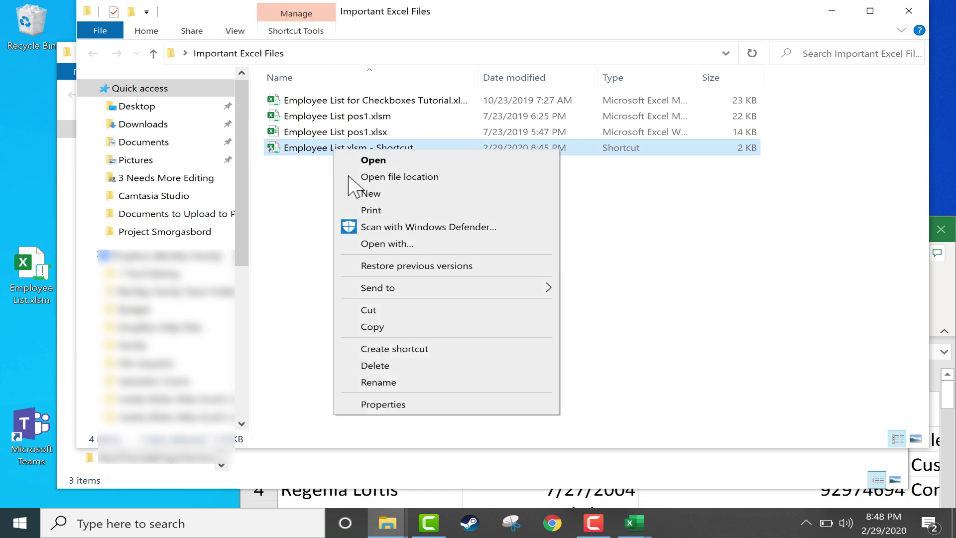
click(405, 365)
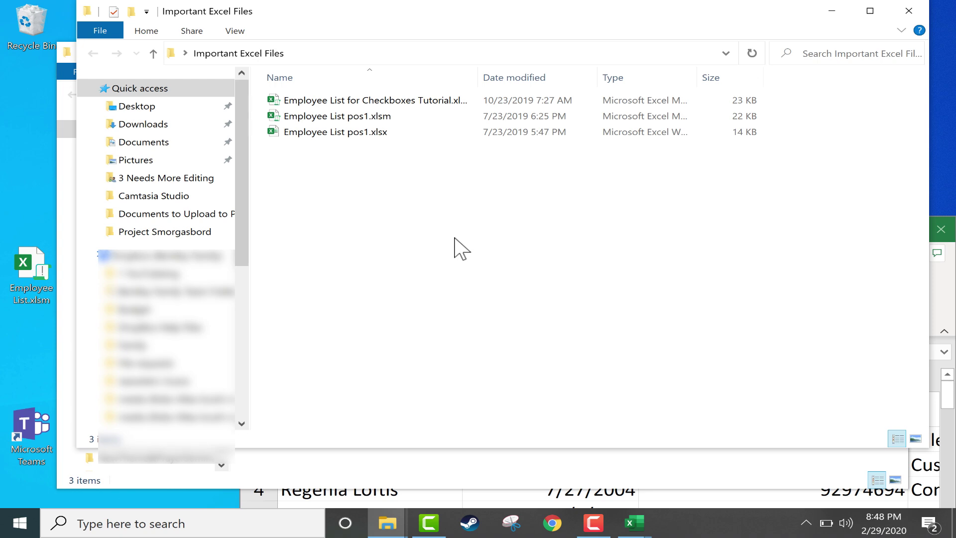
Step: Close both folder windows, maximize the Employee List workbook, then minimize Excel and reposition a desktop icon
click(908, 11)
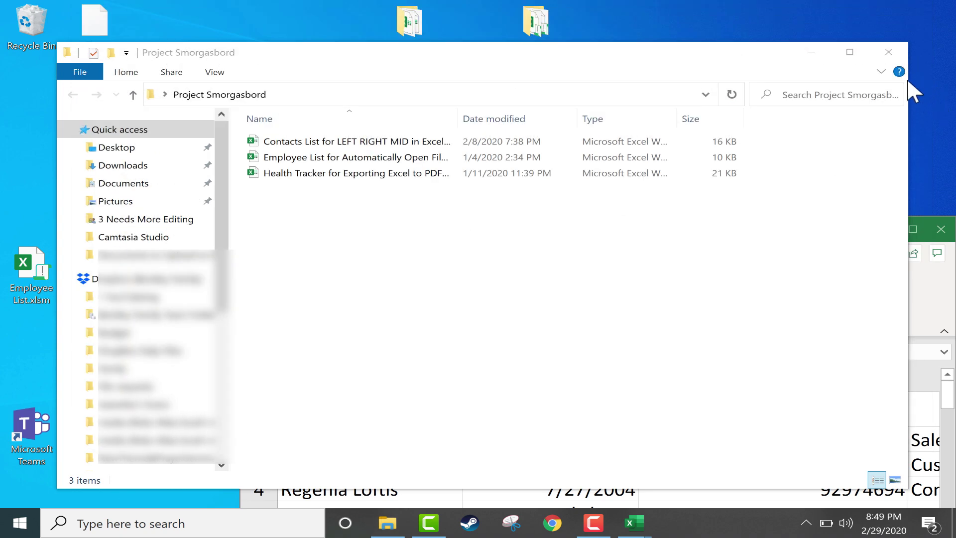
click(899, 45)
drag(737, 228, 619, 0)
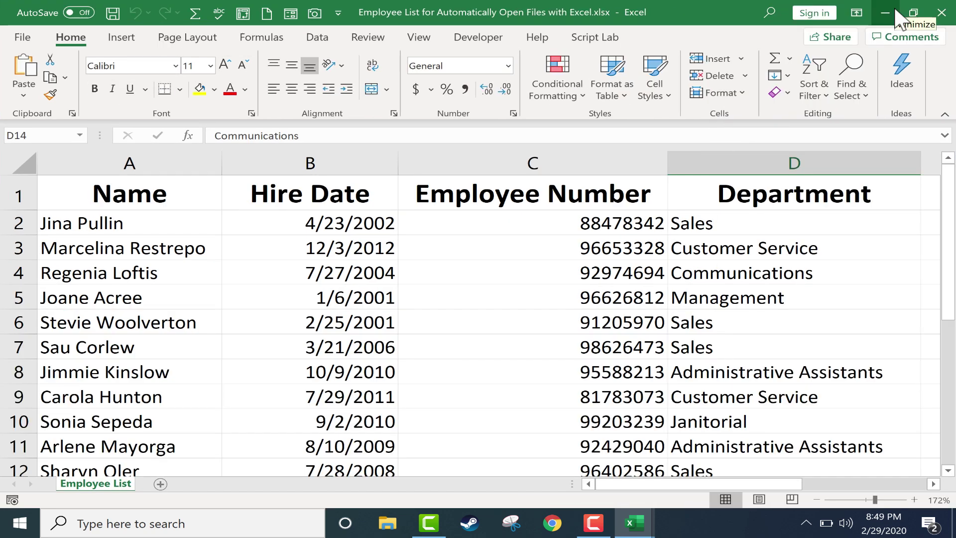
click(894, 7)
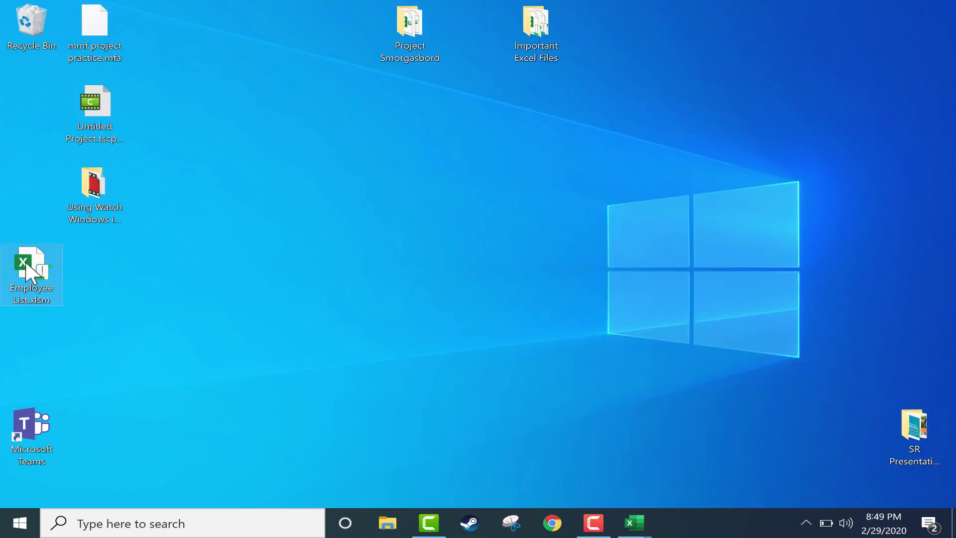
drag(27, 264, 378, 74)
Step: Back in Excel, delete the path under Advanced options' 'At startup, open all files in' and confirm with OK
click(399, 236)
key(alt+Tab)
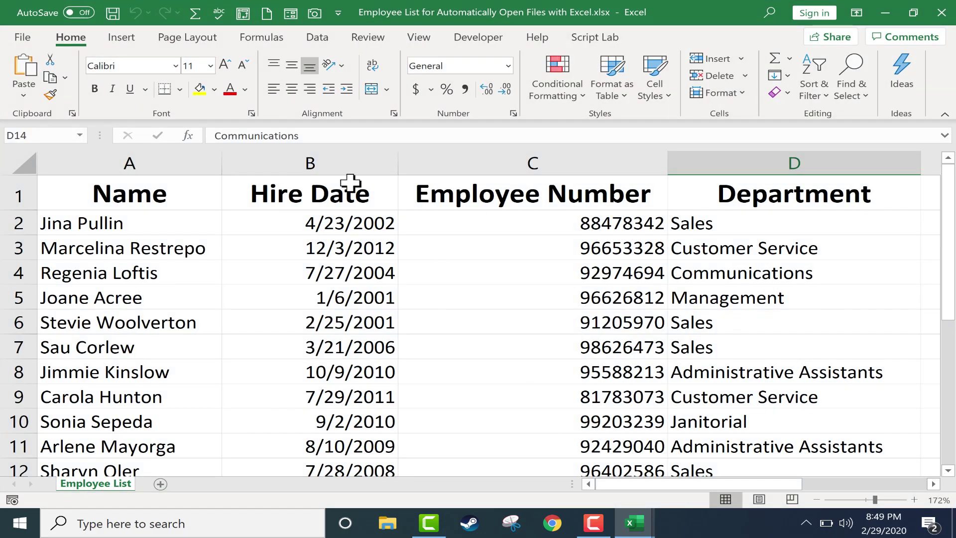
click(21, 37)
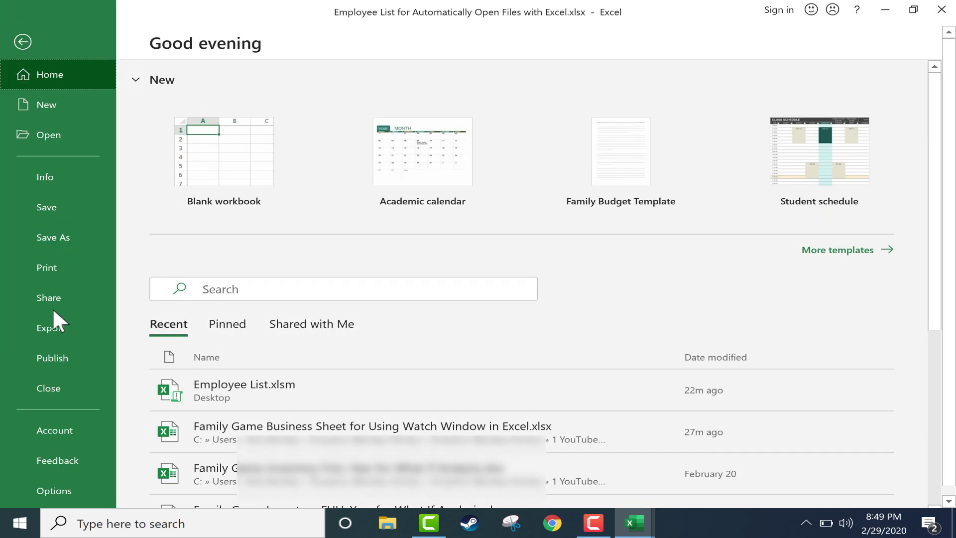
click(61, 490)
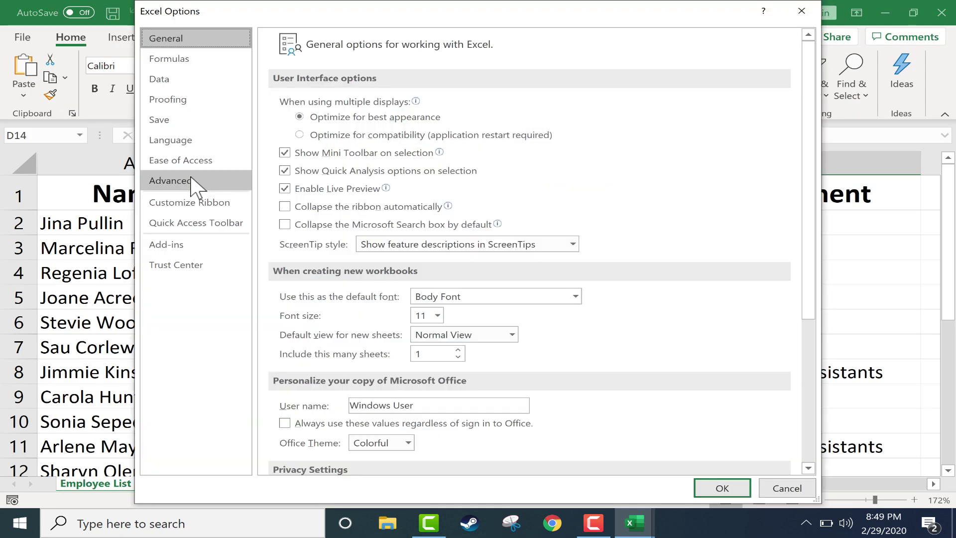
click(191, 180)
scroll(550, 320, down, 12)
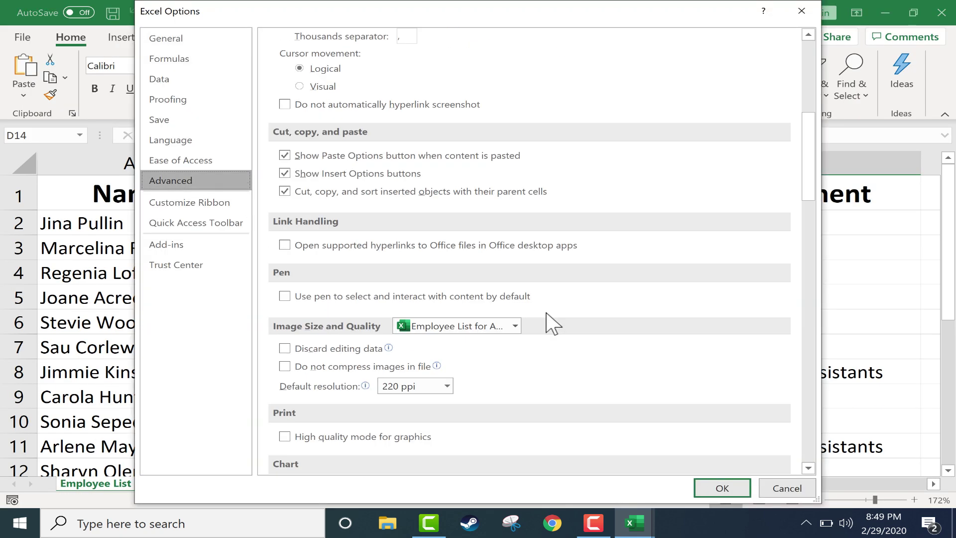
drag(808, 214, 806, 450)
drag(635, 252, 395, 252)
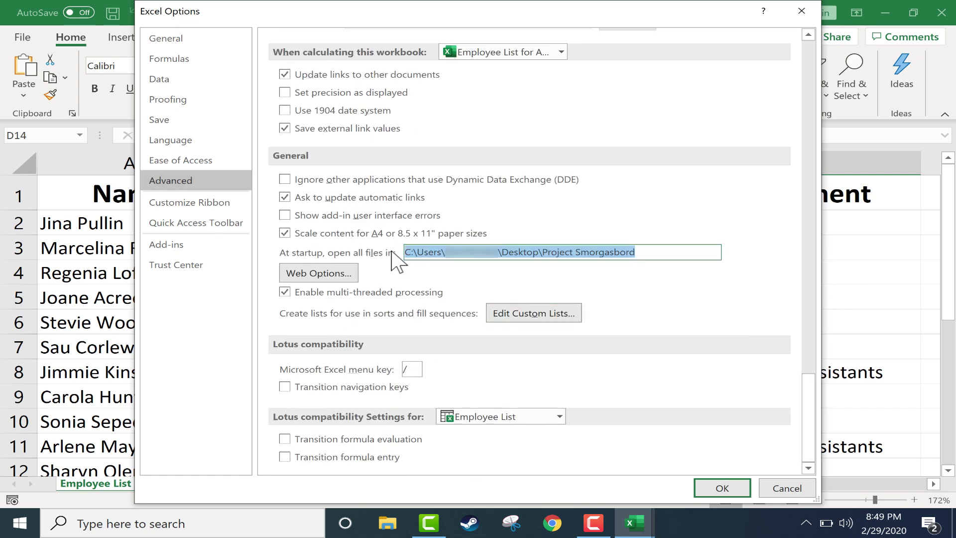
key(Delete)
click(728, 491)
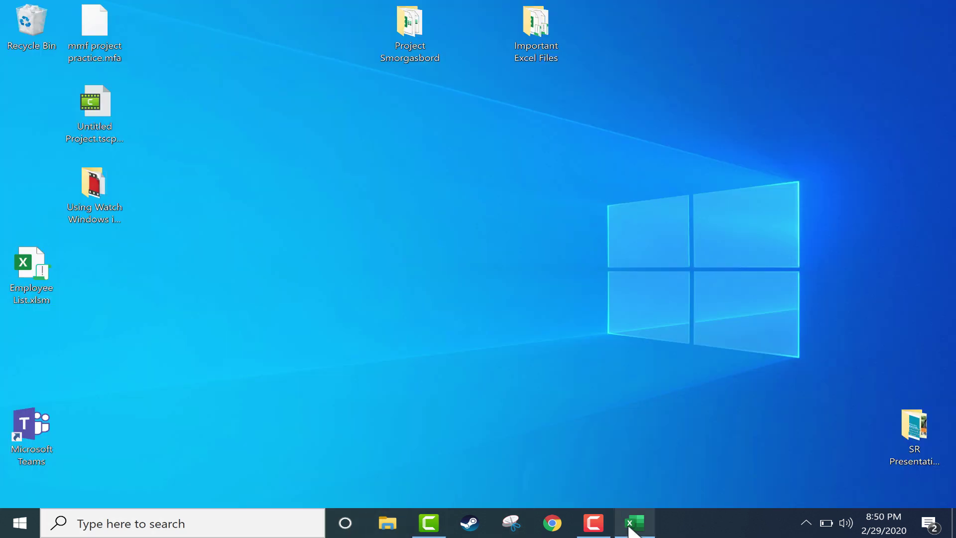
Step: Relaunch Excel from the taskbar and start a blank workbook, Book1, with nothing else auto-opening
click(631, 524)
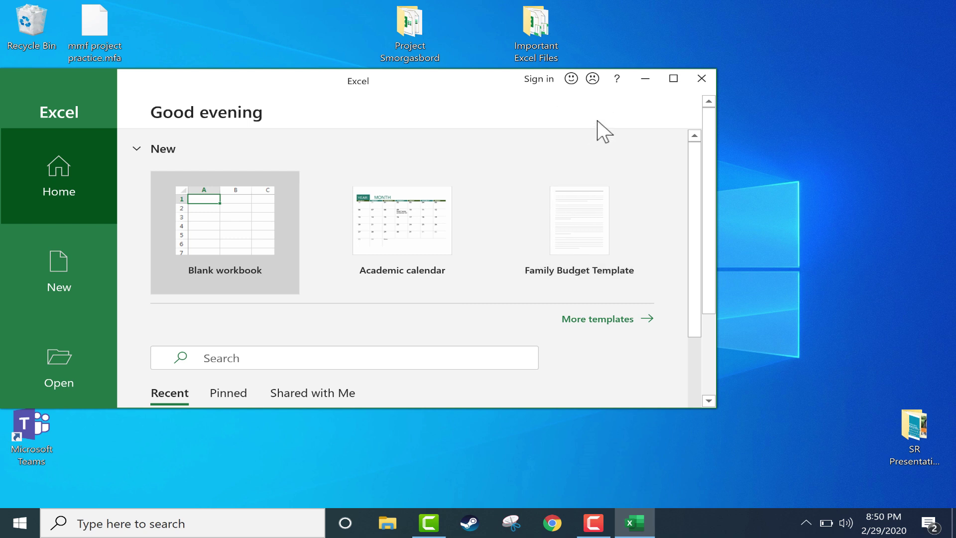
click(199, 157)
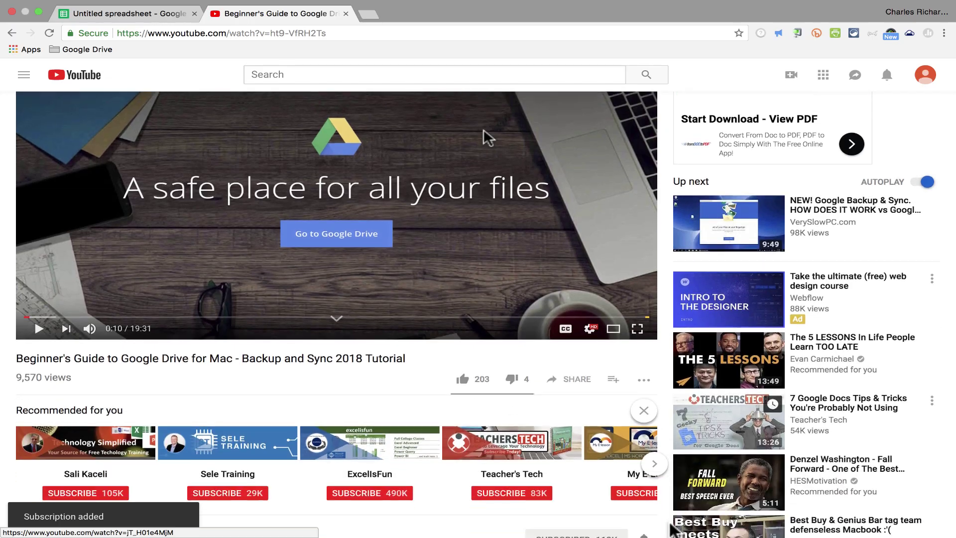
scroll(487, 136, down, 4)
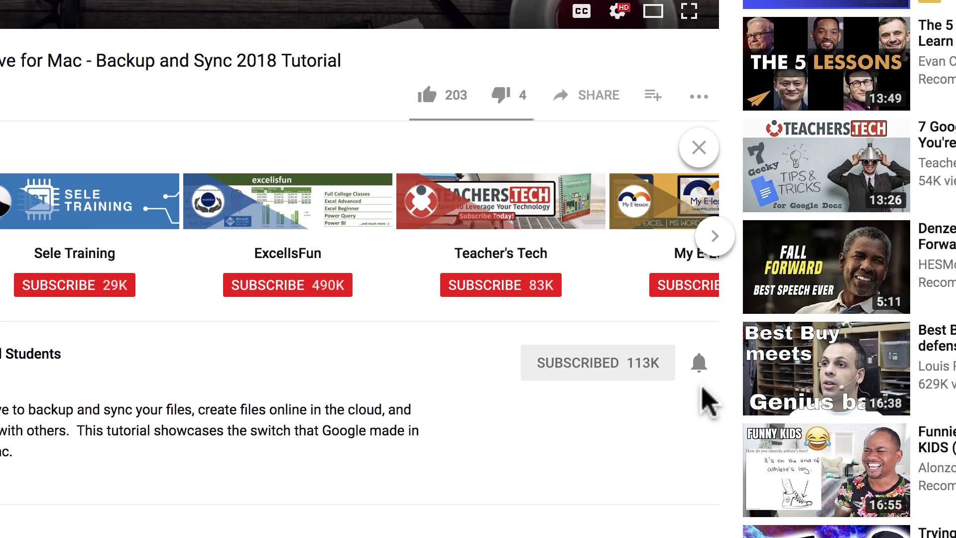